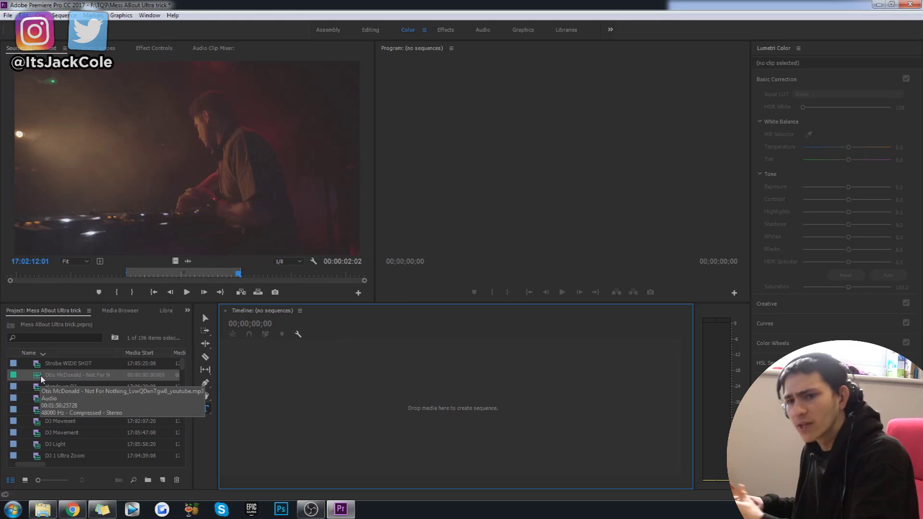
Drag the Otis McDonald 'Not For Nothing' song onto the empty timeline to build a new sequence.
{"action": "left_click_drag", "start_coordinate": [41, 382], "coordinate": [364, 393]}
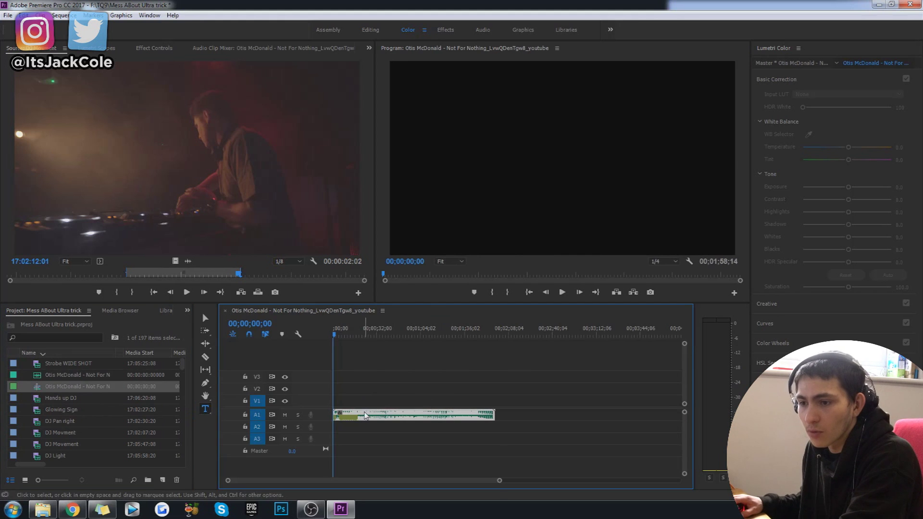
Inspect the song clip's options on track A1 without changing anything.
{"action": "left_click", "coordinate": [543, 394]}
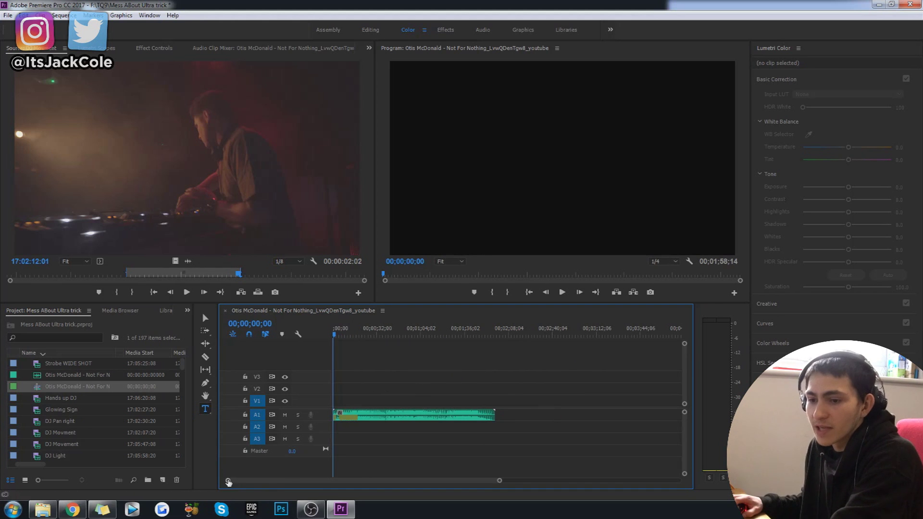
{"action": "scroll", "coordinate": [228, 483], "scroll_direction": "up", "scroll_amount": 5}
{"action": "right_click", "coordinate": [375, 418]}
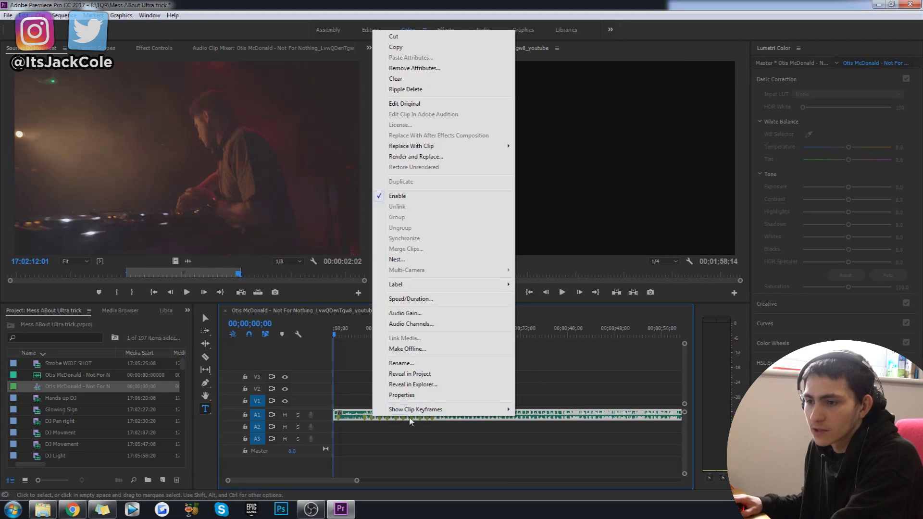
{"action": "left_click", "coordinate": [344, 425]}
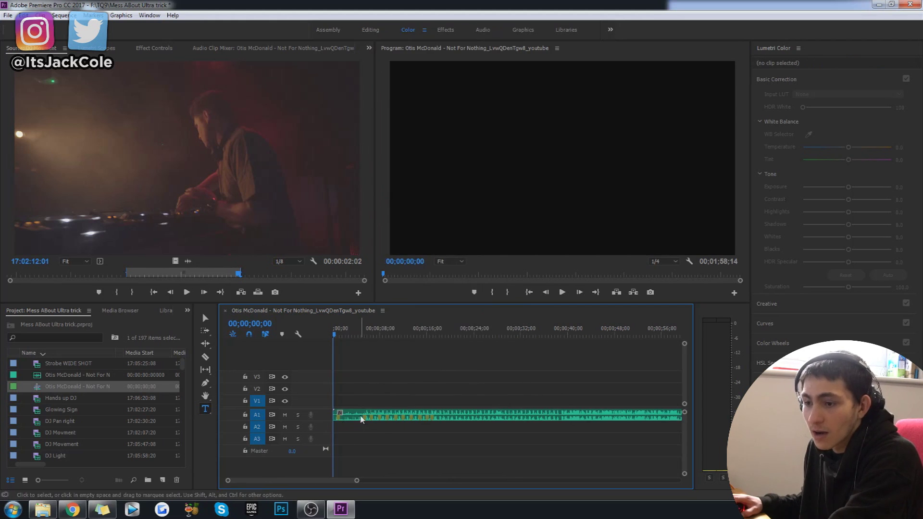
{"action": "left_click", "coordinate": [363, 415]}
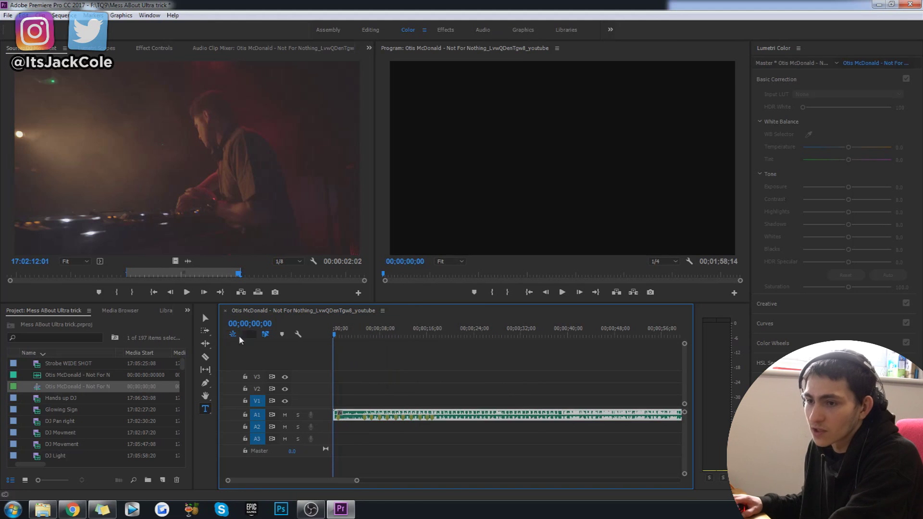
{"action": "left_click", "coordinate": [363, 352]}
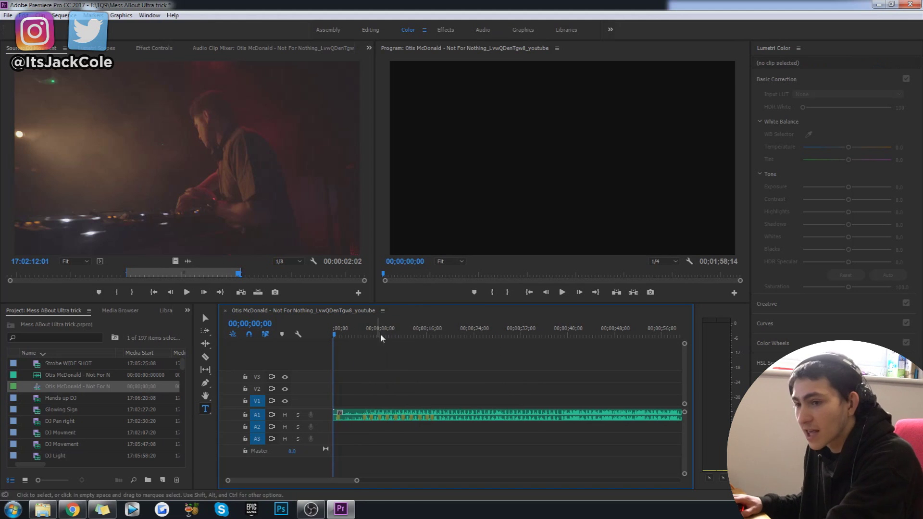
Scrub the playhead to about six seconds, then return it to the sequence start.
{"action": "left_click", "coordinate": [369, 336]}
{"action": "left_click", "coordinate": [438, 360]}
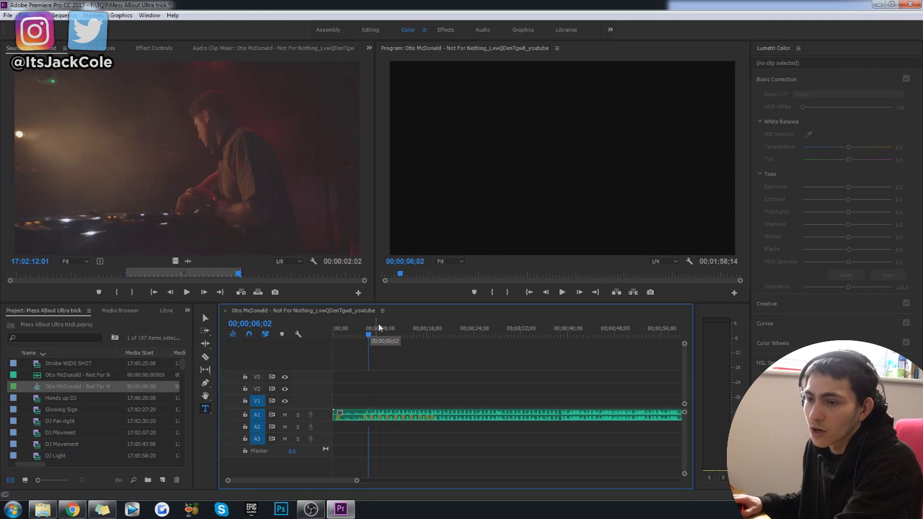
{"action": "key", "text": "Home"}
{"action": "left_click", "coordinate": [398, 354]}
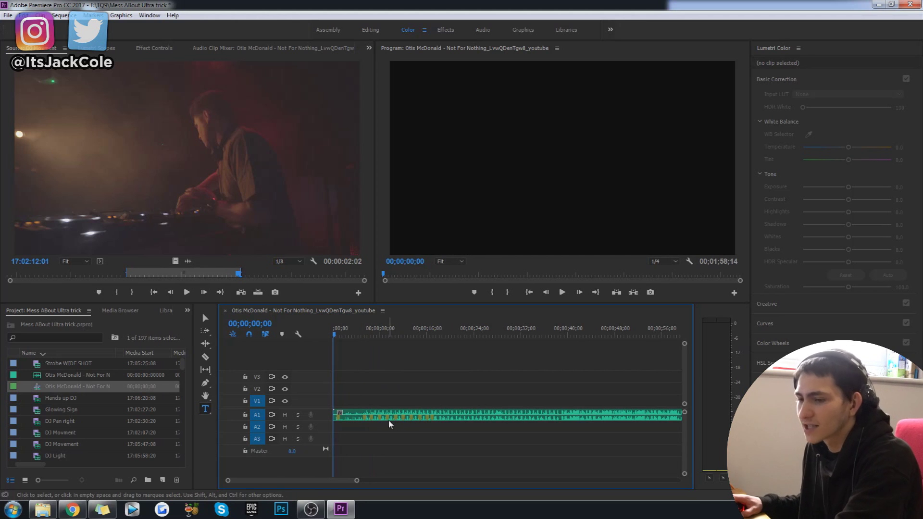
{"action": "left_click", "coordinate": [426, 417]}
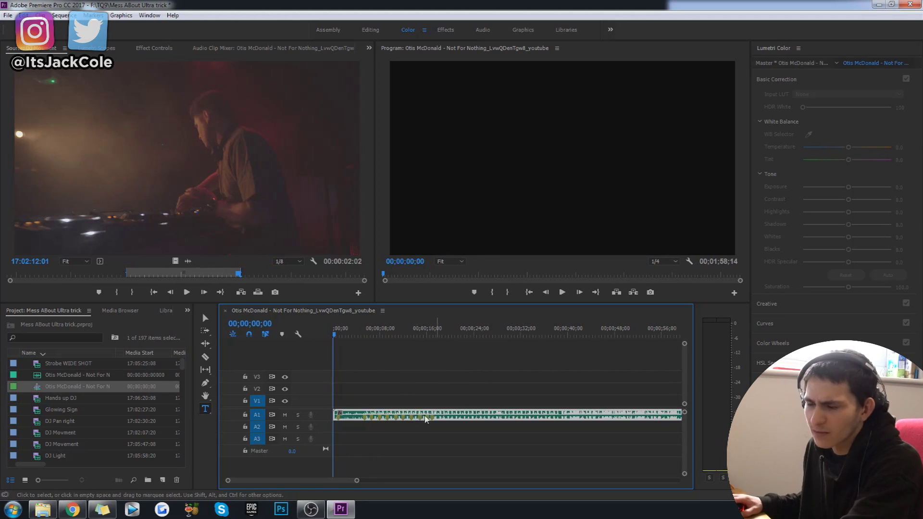
{"action": "left_click", "coordinate": [410, 364]}
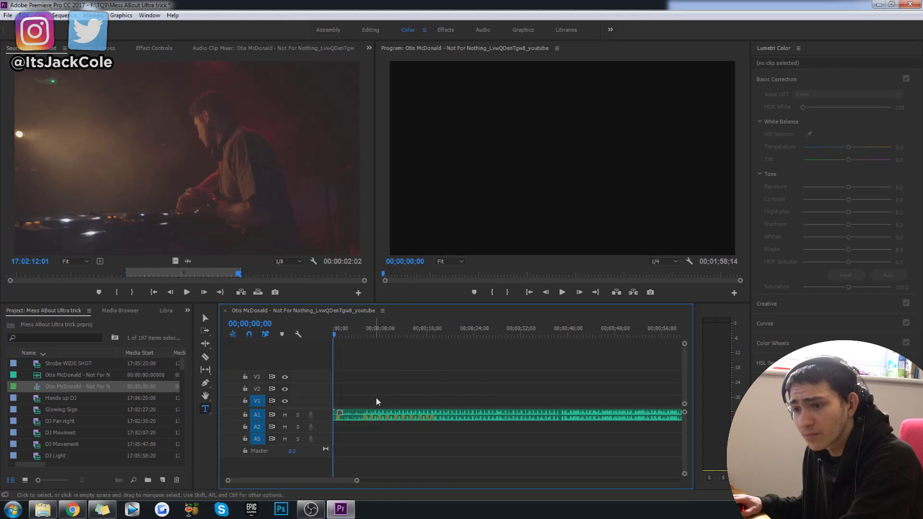
Razor the song at 00;00;05;11 and ripple-delete the intro so the music starts at zero.
{"action": "left_click_drag", "start_coordinate": [357, 480], "coordinate": [278, 481]}
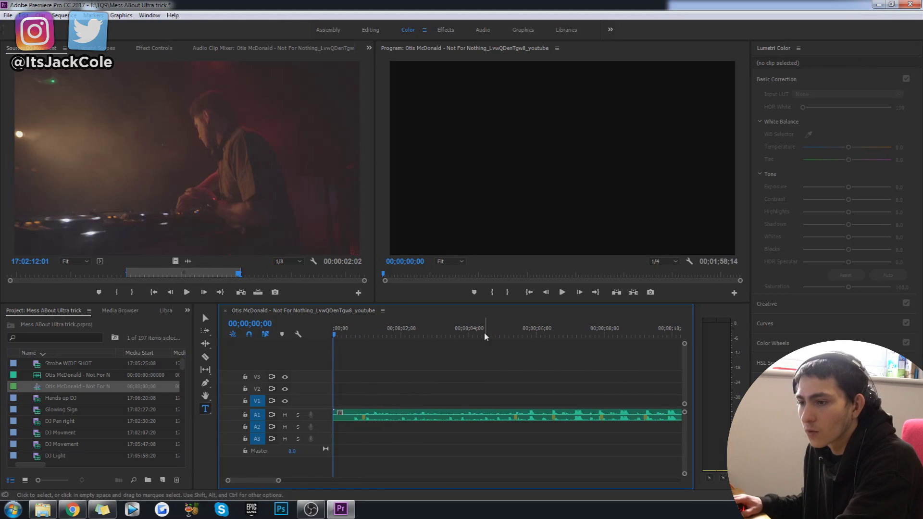
{"action": "key", "text": "c"}
{"action": "left_click_drag", "start_coordinate": [501, 330], "coordinate": [516, 334]}
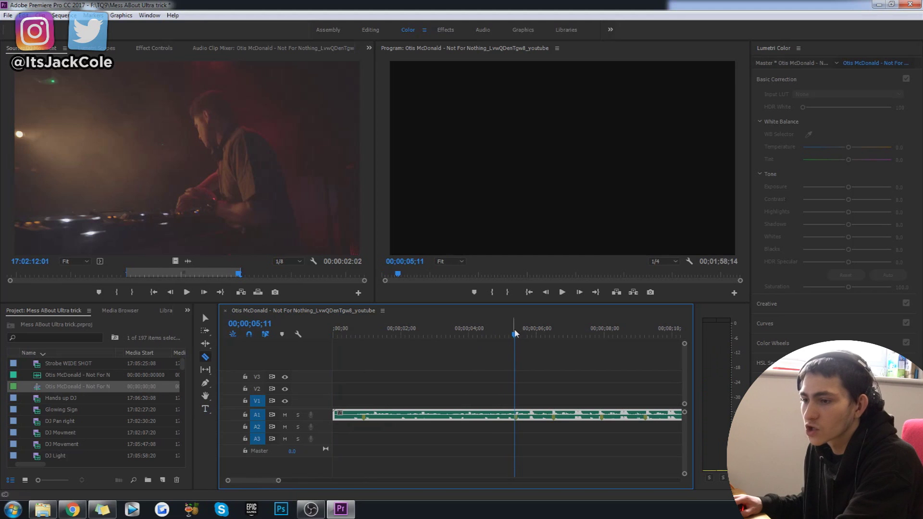
{"action": "left_click", "coordinate": [515, 415]}
{"action": "key", "text": "Delete"}
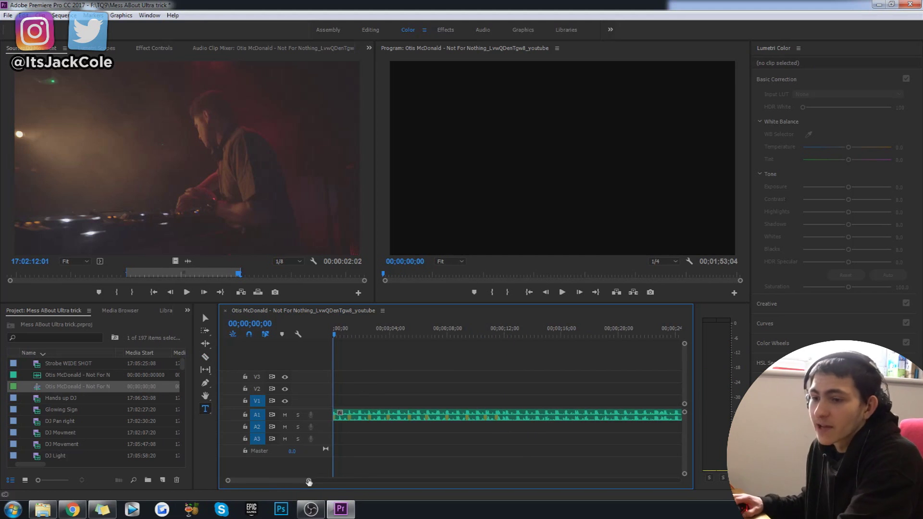
{"action": "scroll", "coordinate": [313, 480], "scroll_direction": "up", "scroll_amount": 4}
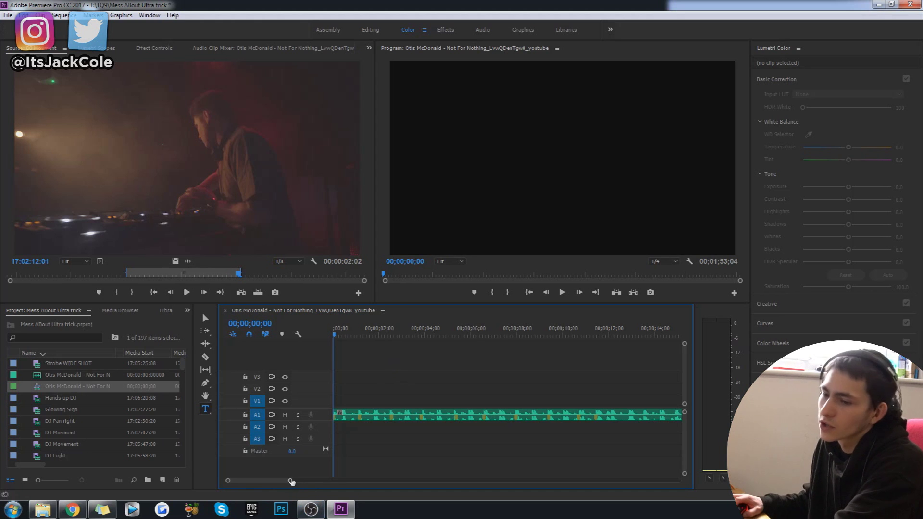
{"action": "left_click_drag", "start_coordinate": [290, 481], "coordinate": [338, 477]}
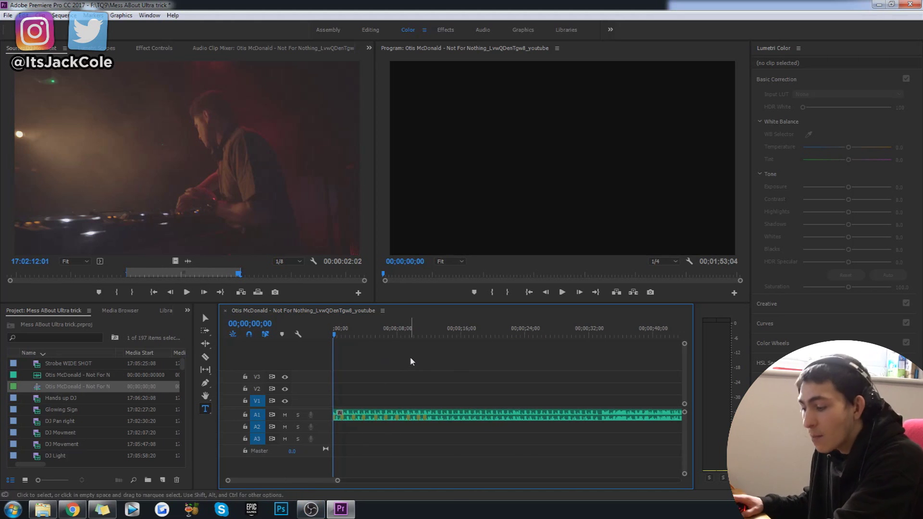
{"action": "left_click", "coordinate": [23, 15]}
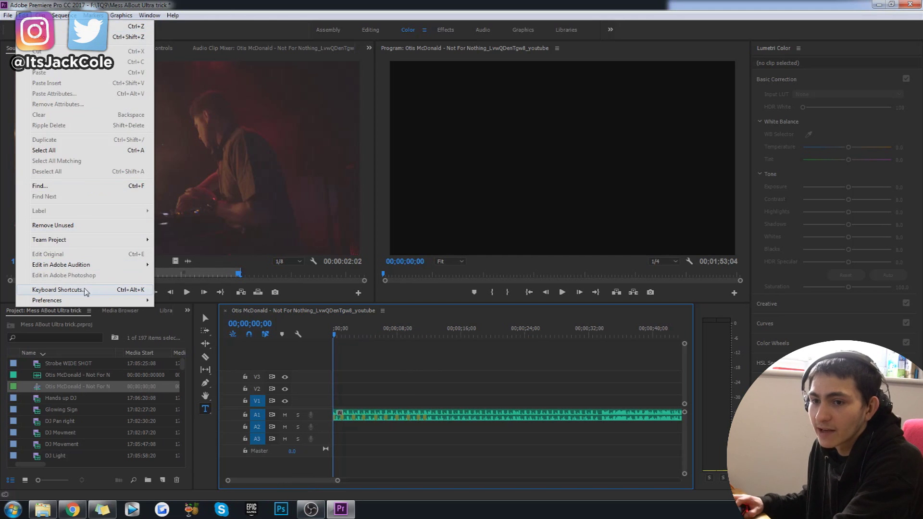
{"action": "left_click", "coordinate": [86, 291]}
{"action": "left_click", "coordinate": [385, 250]}
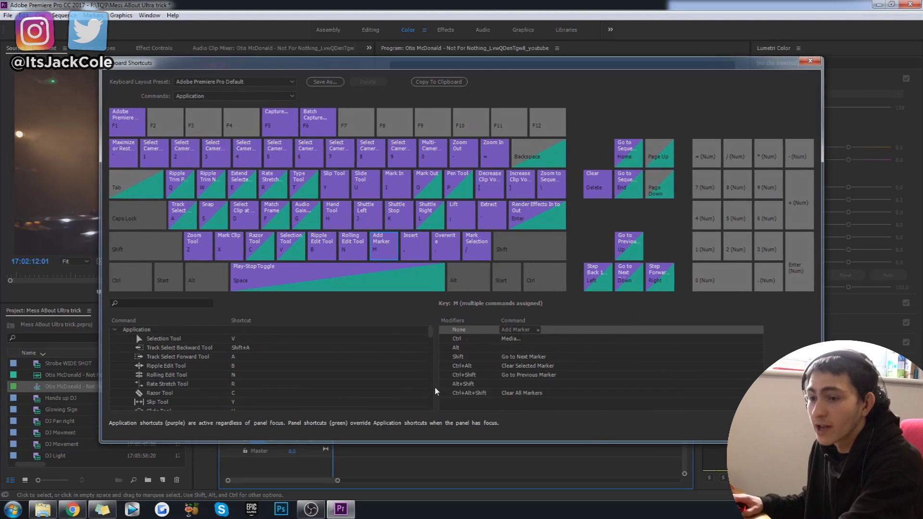
{"action": "key", "text": "Escape"}
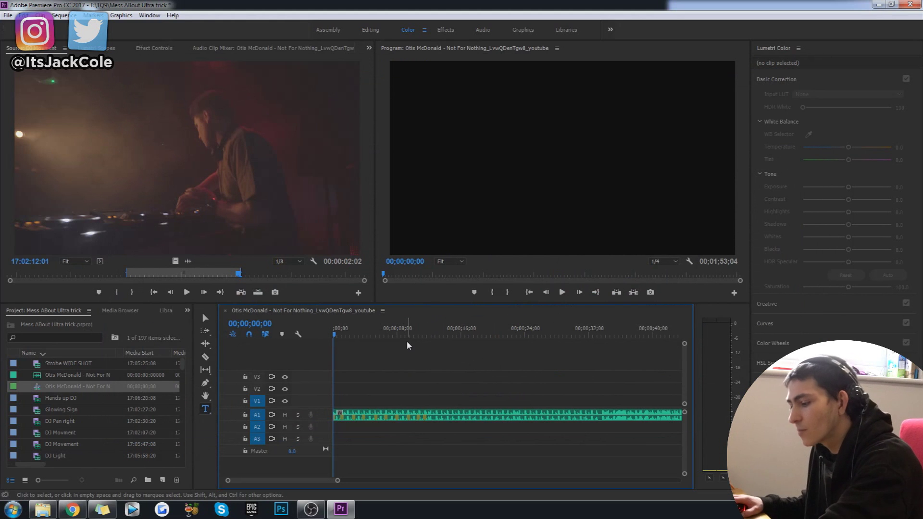
Play the zoomed-in song and tap M on each beat to mark the first 11 seconds.
{"action": "key", "text": "equal"}
{"action": "key", "text": "equal"}
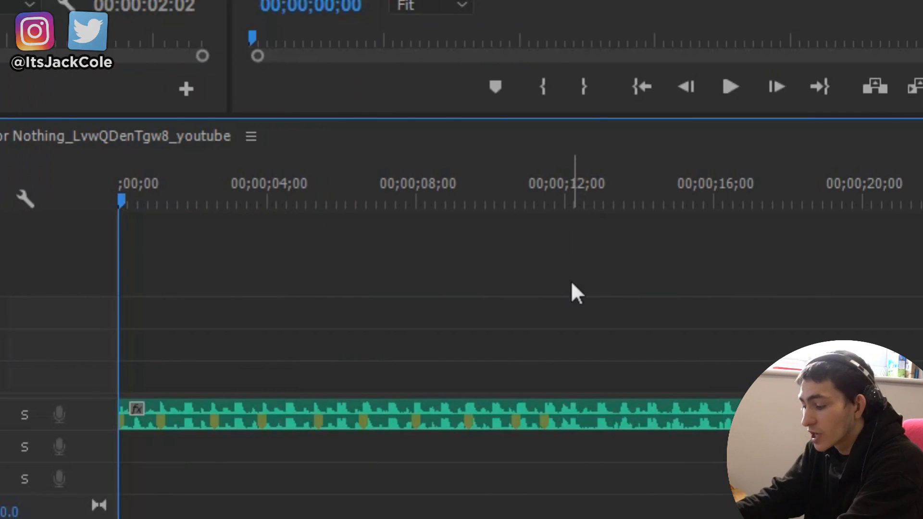
{"action": "key", "text": "space"}
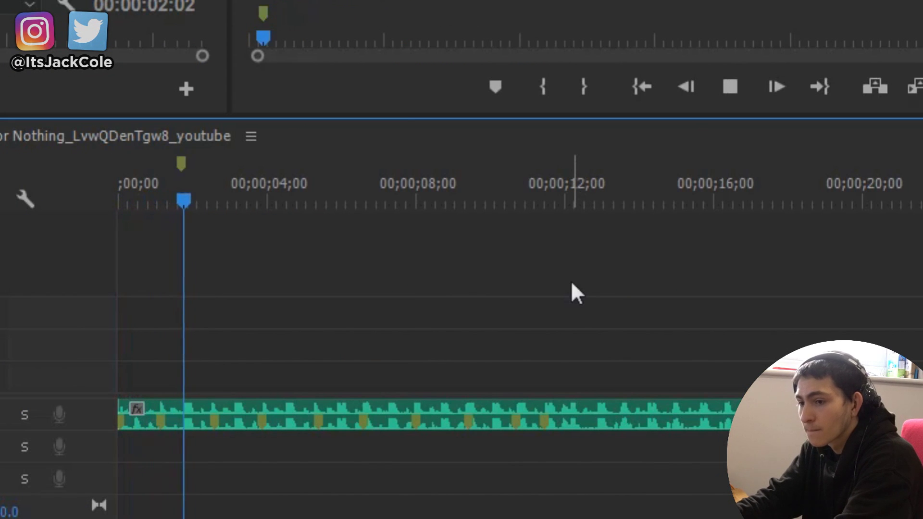
{"action": "key", "text": "m"}
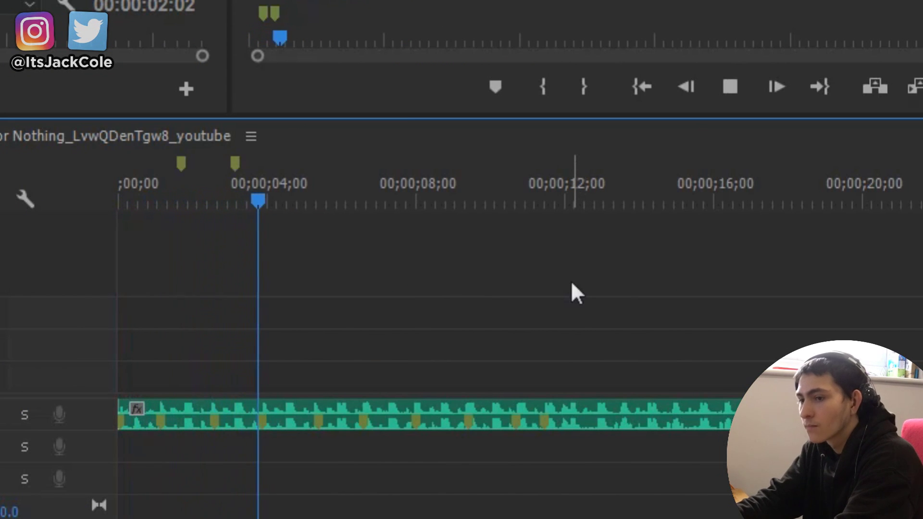
{"action": "key", "text": "m"}
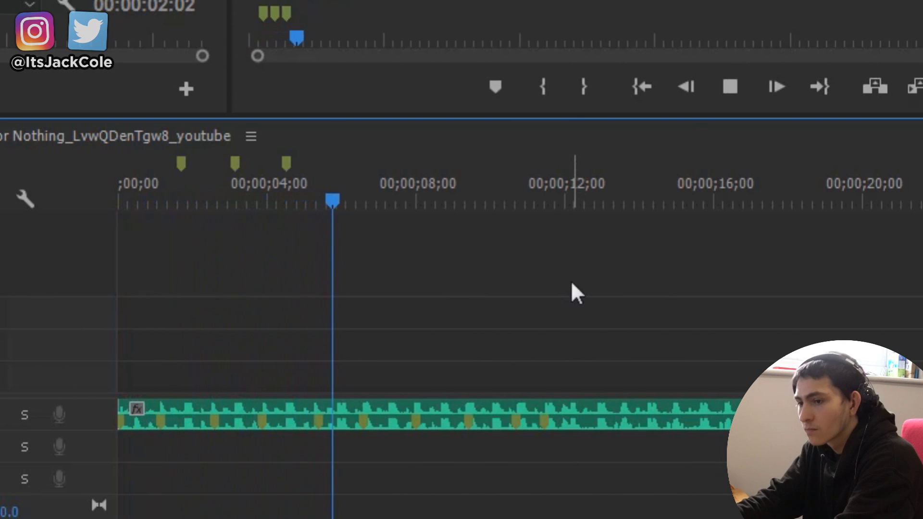
{"action": "key", "text": "m"}
{"action": "key", "text": "m"}
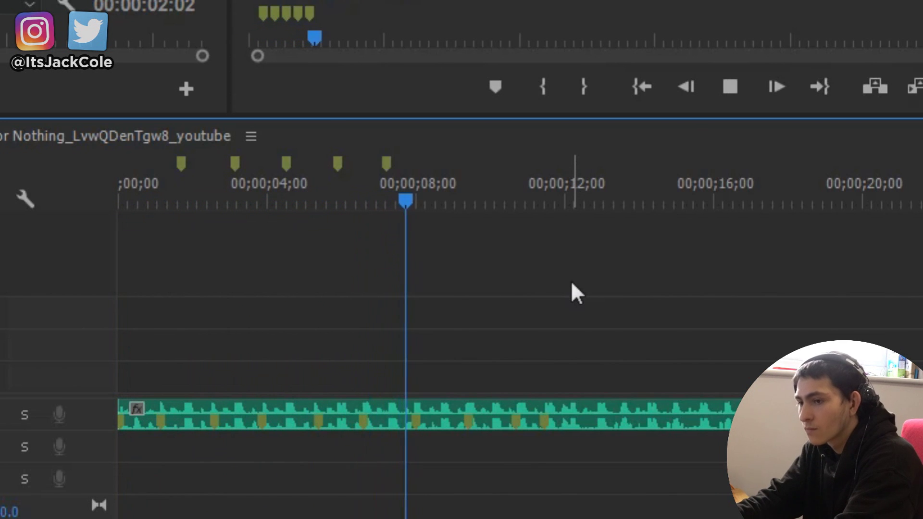
{"action": "key", "text": "m"}
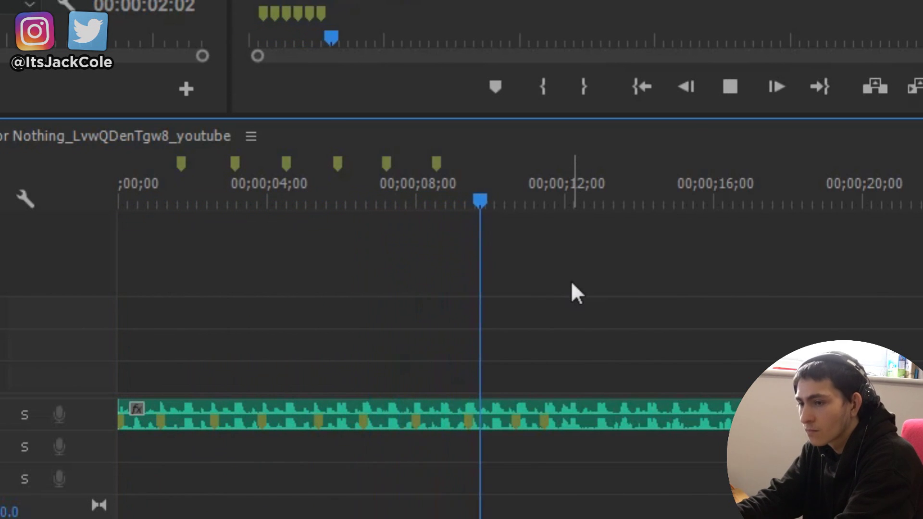
{"action": "key", "text": "m"}
{"action": "key", "text": "m"}
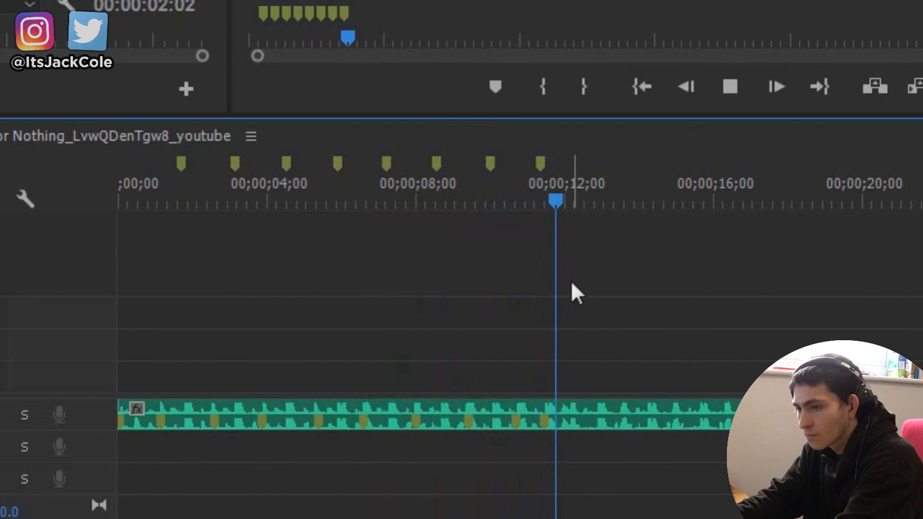
{"action": "key", "text": "m"}
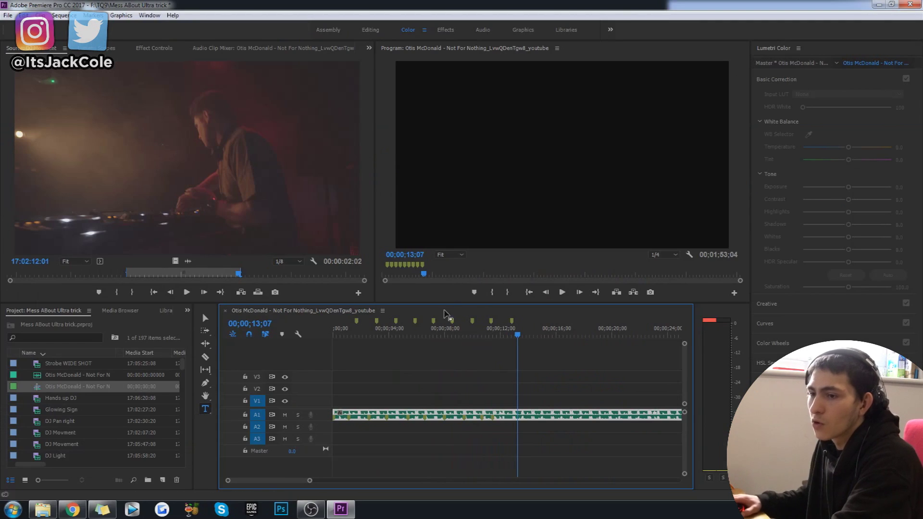
Play from the start and add a marker on the song's first beat.
{"action": "key", "text": "Home"}
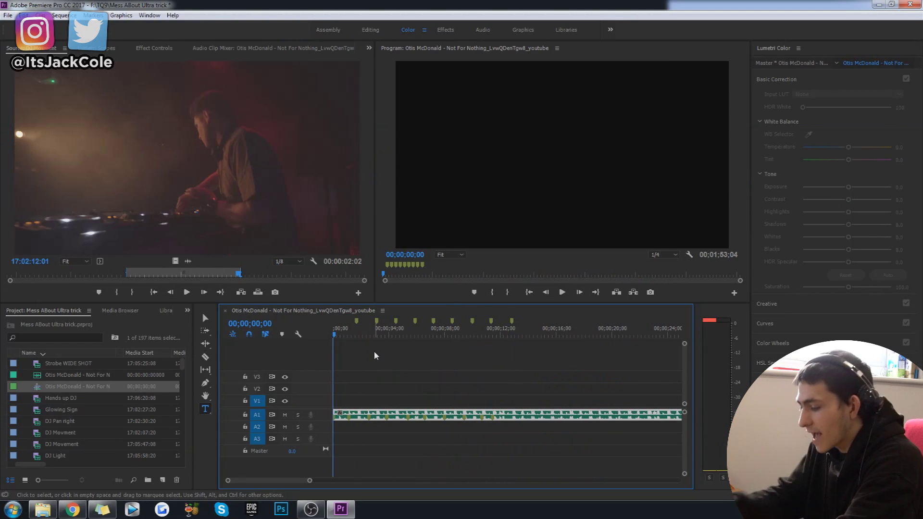
{"action": "key", "text": "space"}
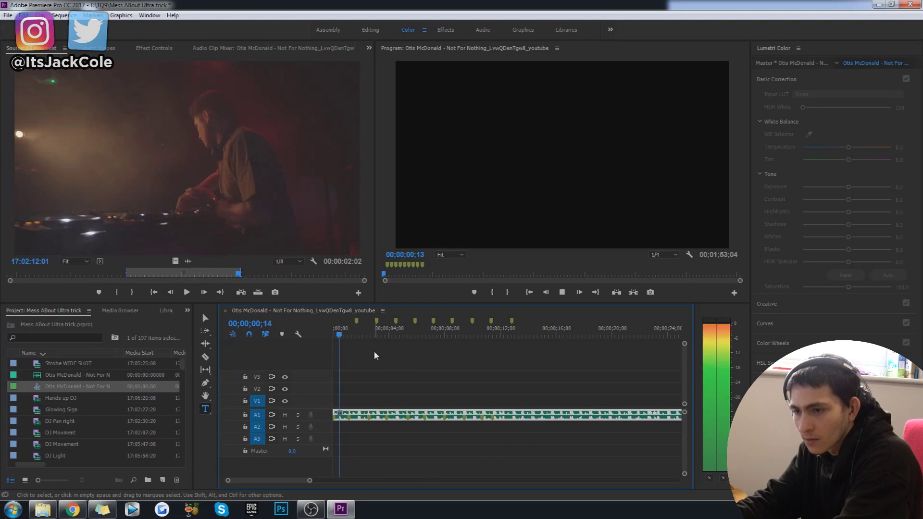
{"action": "left_click", "coordinate": [337, 331]}
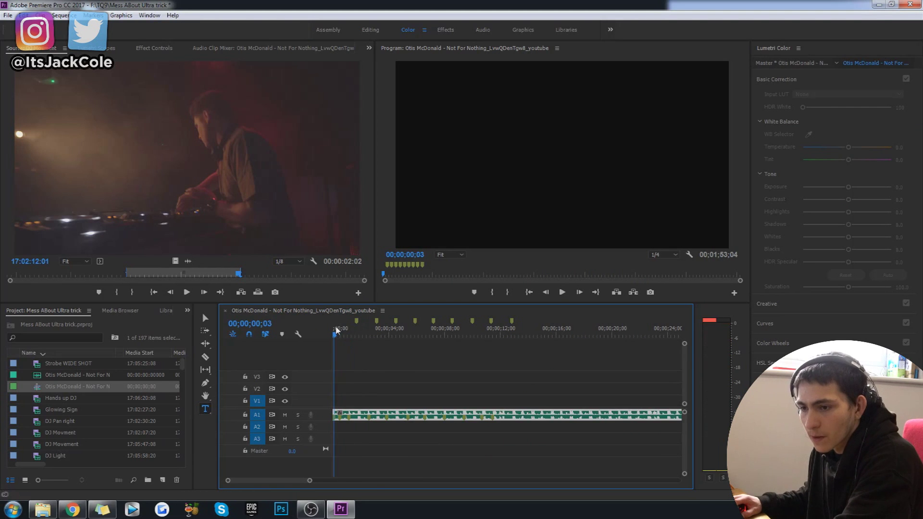
{"action": "key", "text": "space"}
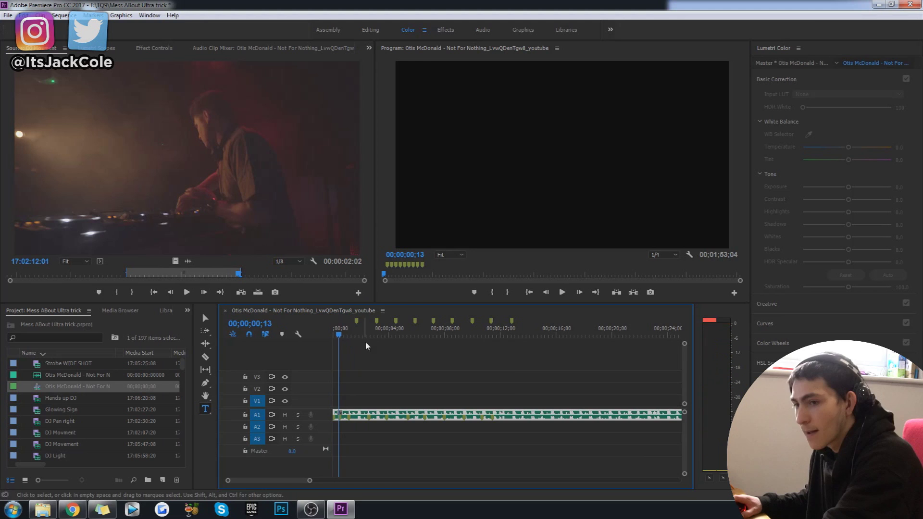
{"action": "left_click", "coordinate": [390, 363]}
{"action": "key", "text": "m"}
Split the song at the first-beat marker and delete the 13 frames before it.
{"action": "key", "text": "ctrl+a"}
{"action": "key", "text": "Home"}
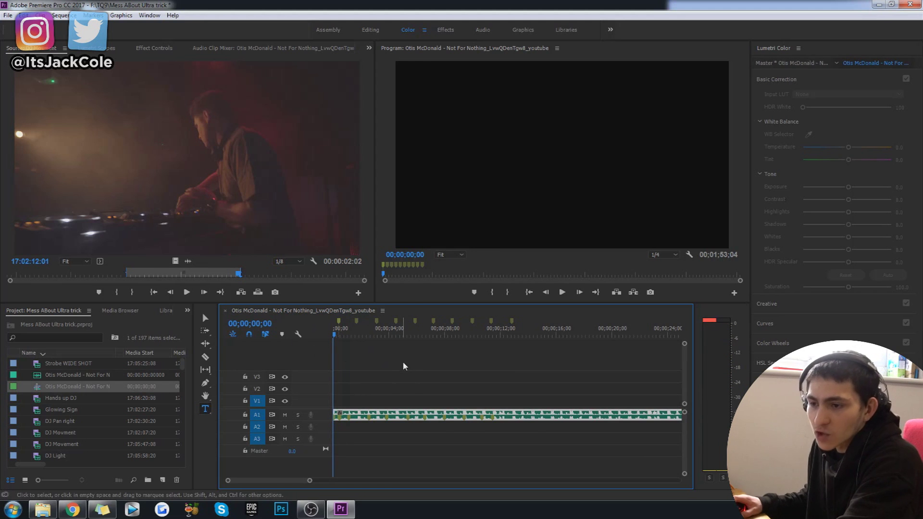
{"action": "left_click", "coordinate": [340, 336]}
{"action": "left_click", "coordinate": [342, 385]}
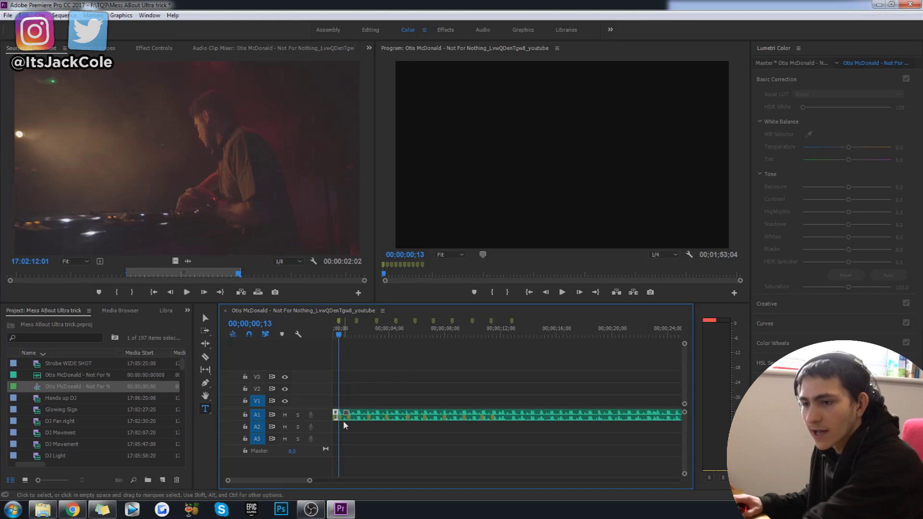
{"action": "key", "text": "Delete"}
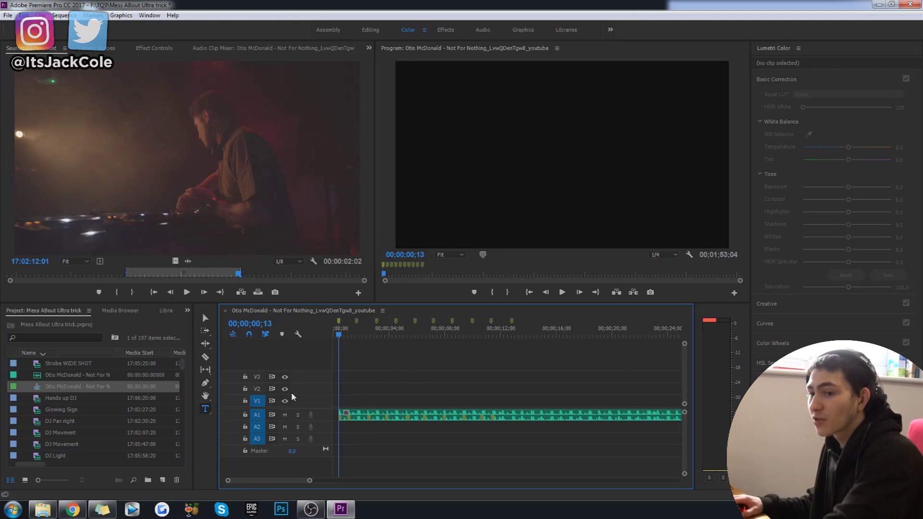
Preview Strobe WIDE SHOT, Hands up DJ and Glowing Sign in the Source monitor.
{"action": "left_click", "coordinate": [63, 366]}
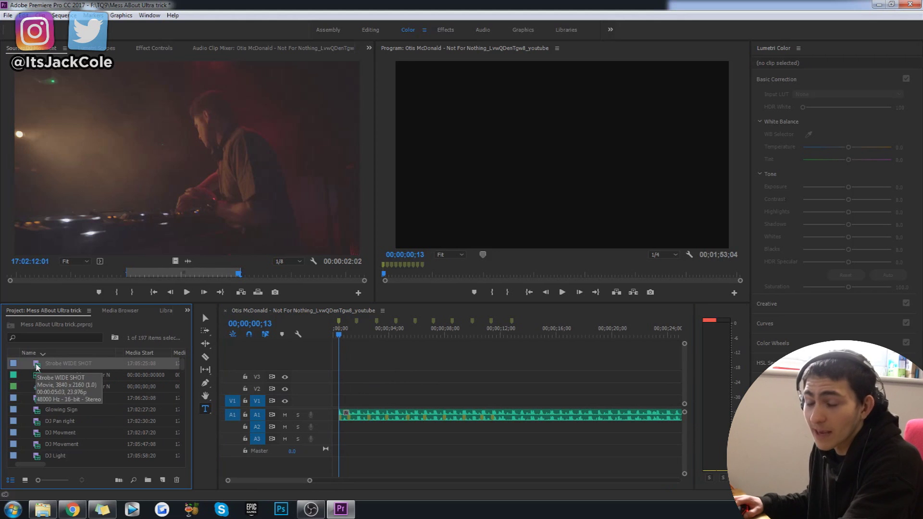
{"action": "double_click", "coordinate": [38, 367]}
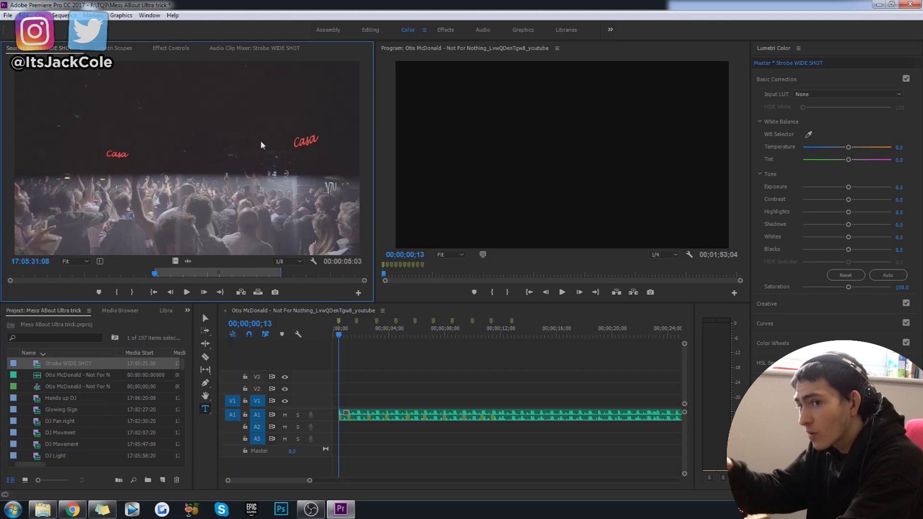
{"action": "key", "text": "space"}
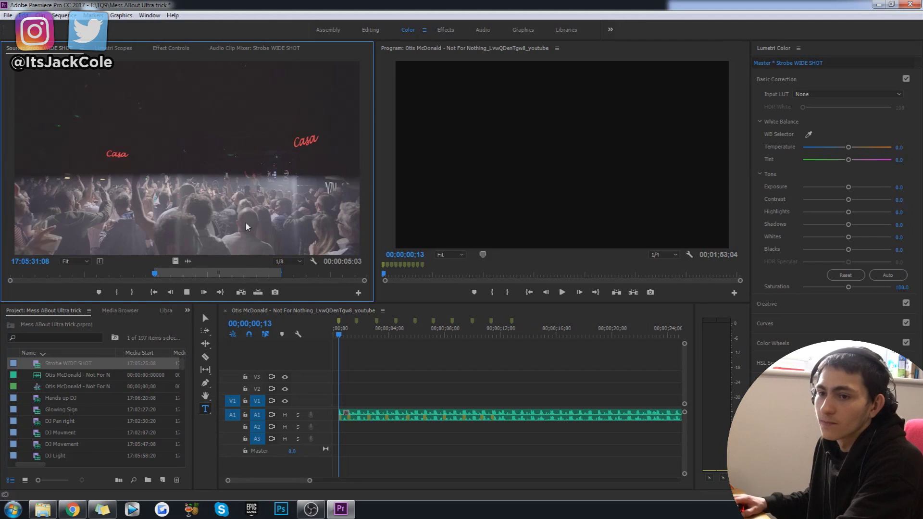
{"action": "key", "text": "space"}
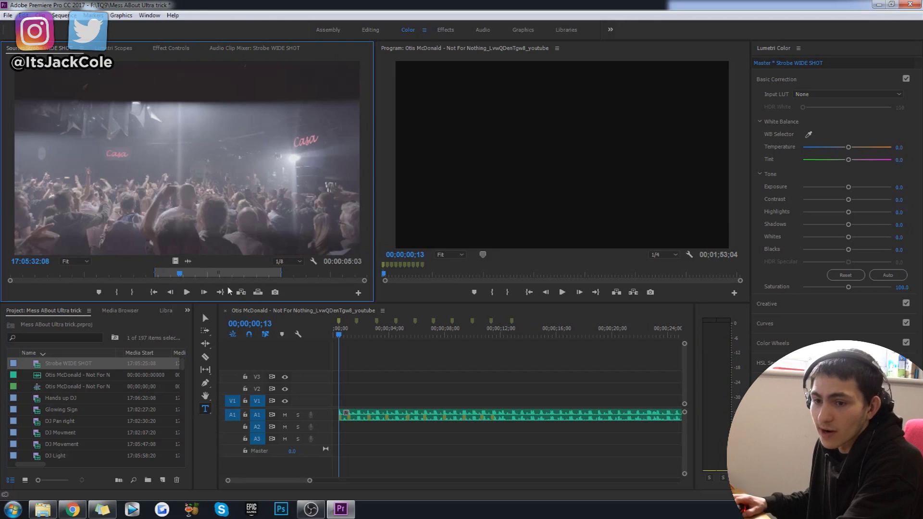
{"action": "double_click", "coordinate": [48, 398]}
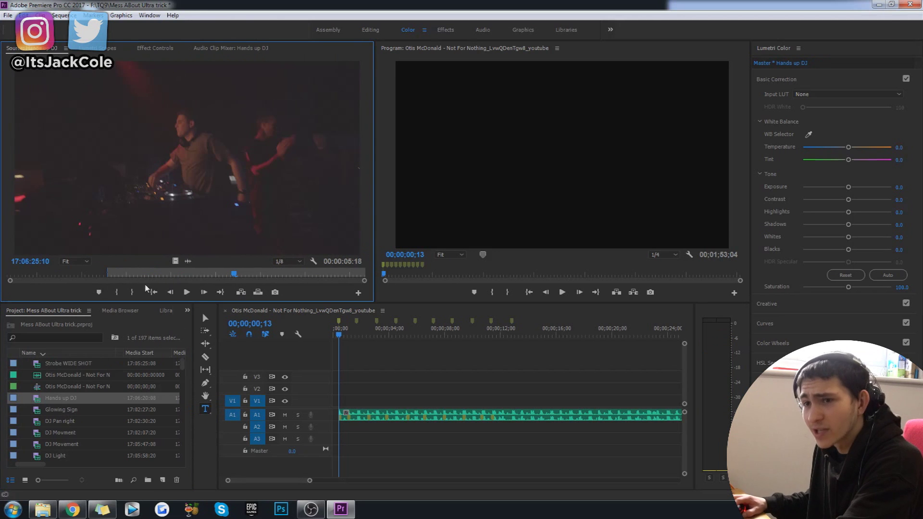
{"action": "double_click", "coordinate": [53, 409]}
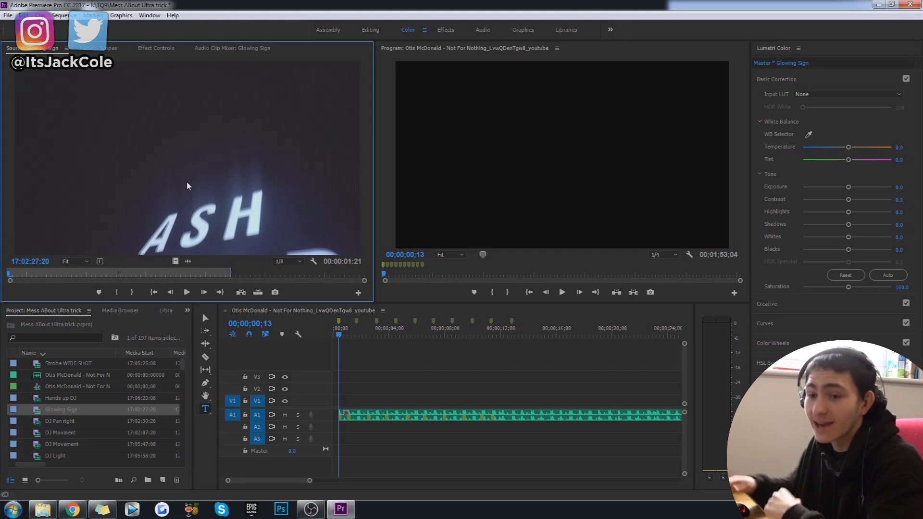
{"action": "left_click", "coordinate": [53, 367]}
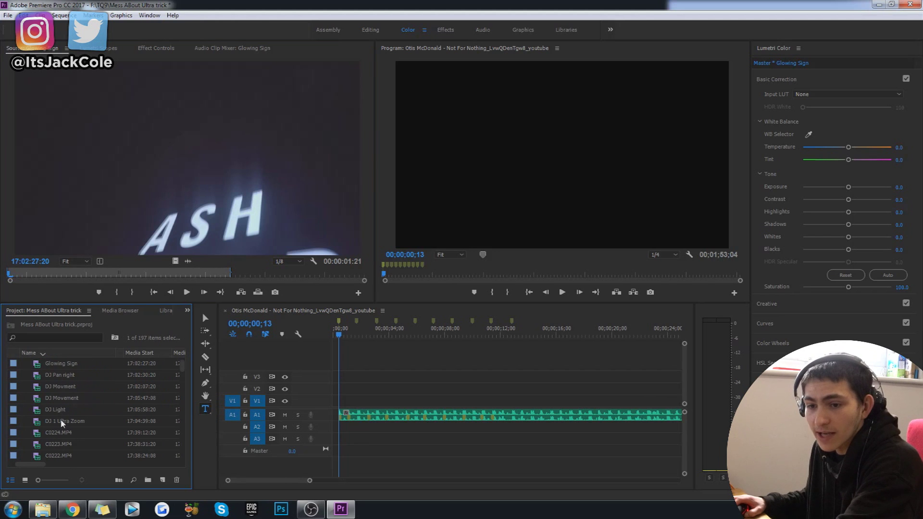
Select the clips from Strobe WIDE SHOT to DJ Light, excluding the Otis McDonald song items.
{"action": "key", "text": "shift+Down"}
{"action": "key", "text": "shift+Down"}
{"action": "key", "text": "shift+Down"}
{"action": "key", "text": "shift+Down"}
{"action": "key", "text": "shift+Down"}
{"action": "key", "text": "shift+Down"}
{"action": "key", "text": "shift+Down"}
{"action": "key", "text": "shift+Down"}
{"action": "key", "text": "shift+Down"}
{"action": "left_click", "coordinate": [76, 387], "text": "ctrl"}
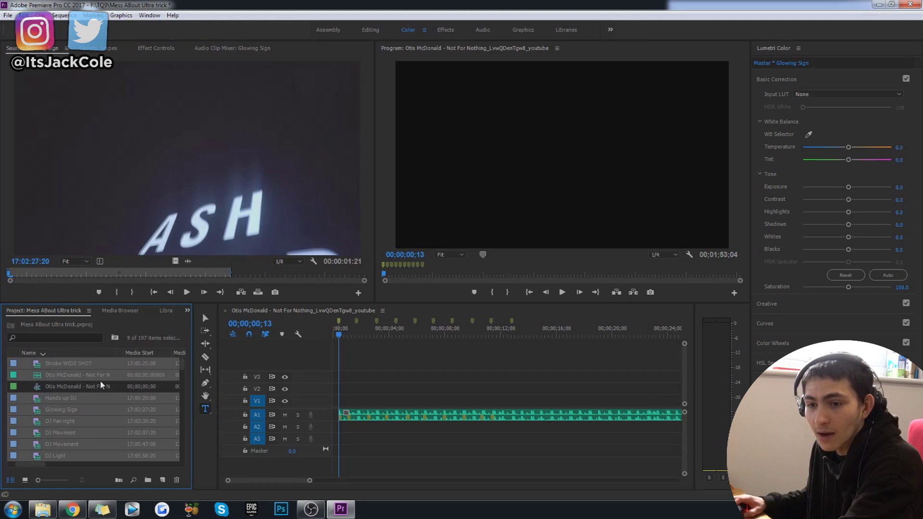
{"action": "left_click", "coordinate": [100, 377], "text": "ctrl"}
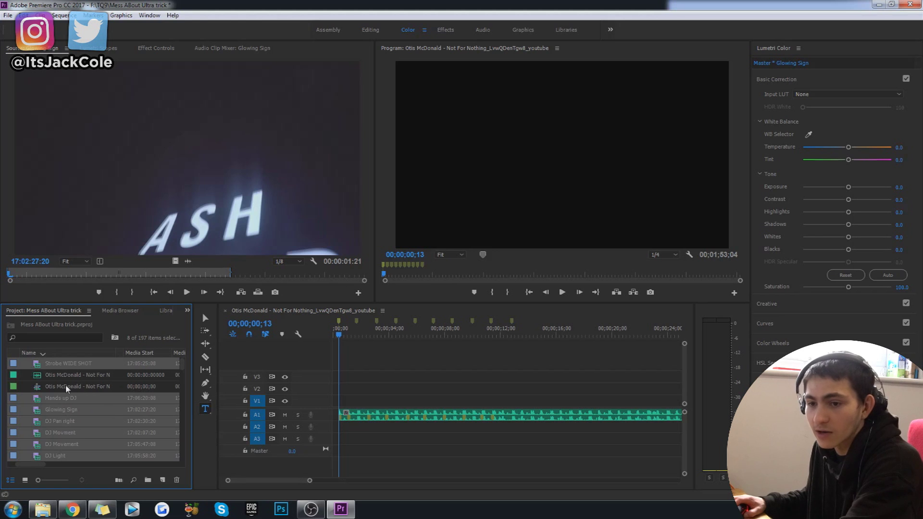
{"action": "right_click", "coordinate": [79, 364]}
{"action": "left_click", "coordinate": [52, 4]}
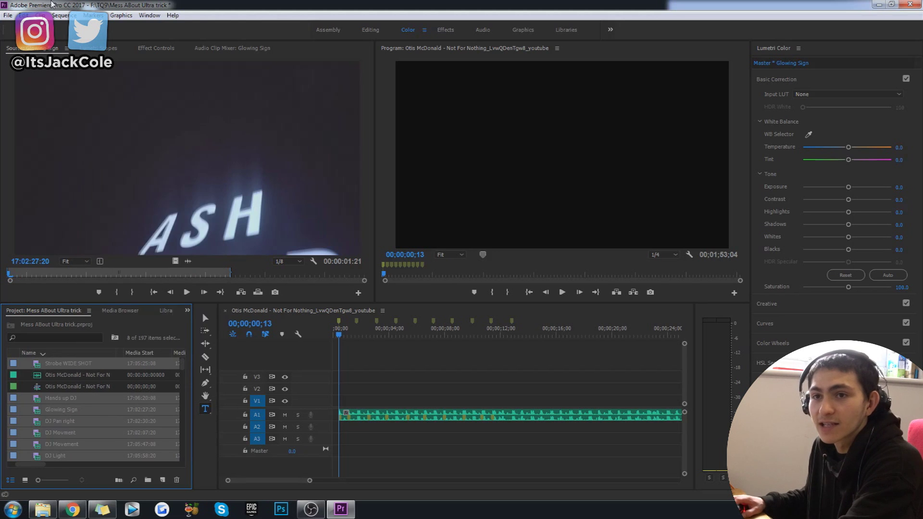
Run Automate to Sequence with Placement At Unnumbered Markers, then undo the result.
{"action": "left_click", "coordinate": [40, 15]}
{"action": "left_click", "coordinate": [96, 241]}
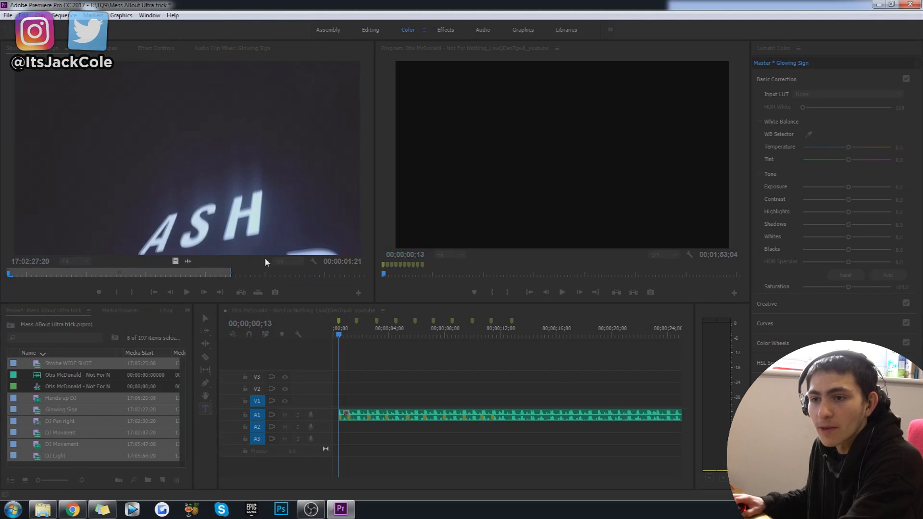
{"action": "left_click", "coordinate": [458, 197]}
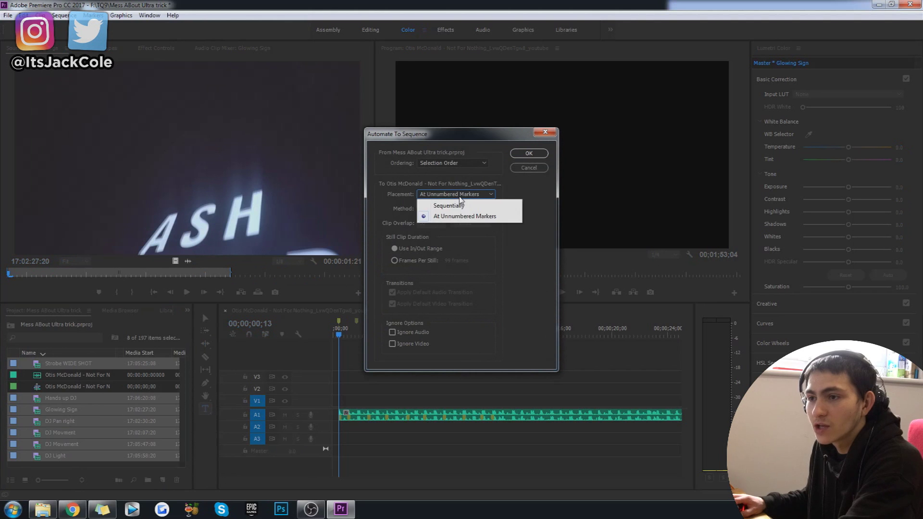
{"action": "left_click", "coordinate": [435, 203]}
{"action": "left_click", "coordinate": [435, 197]}
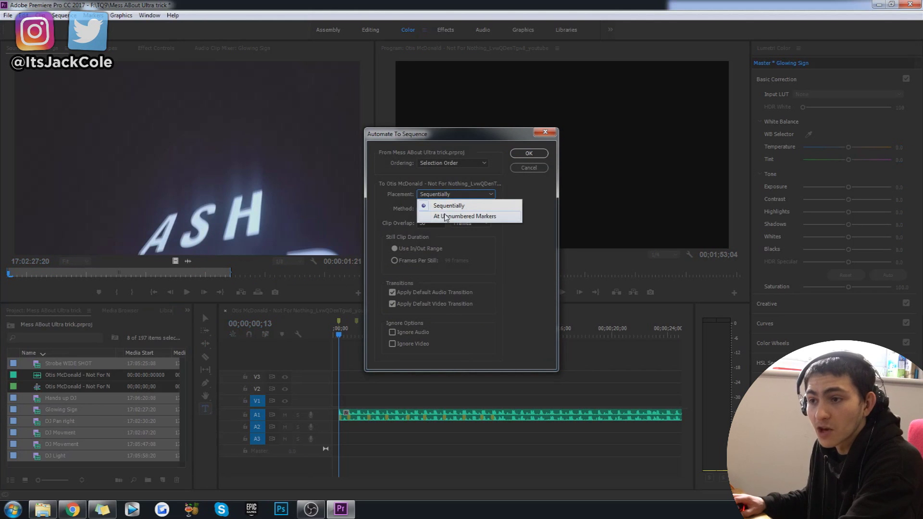
{"action": "left_click", "coordinate": [454, 216]}
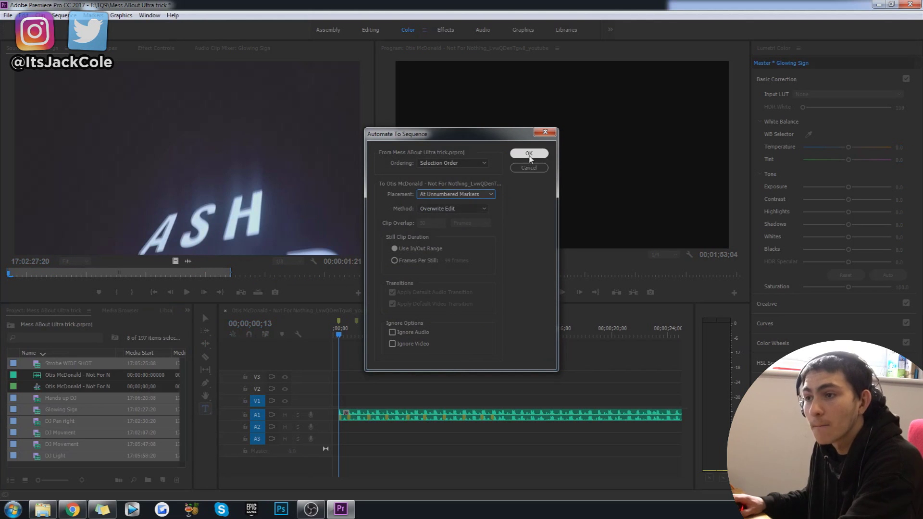
{"action": "left_click", "coordinate": [529, 153]}
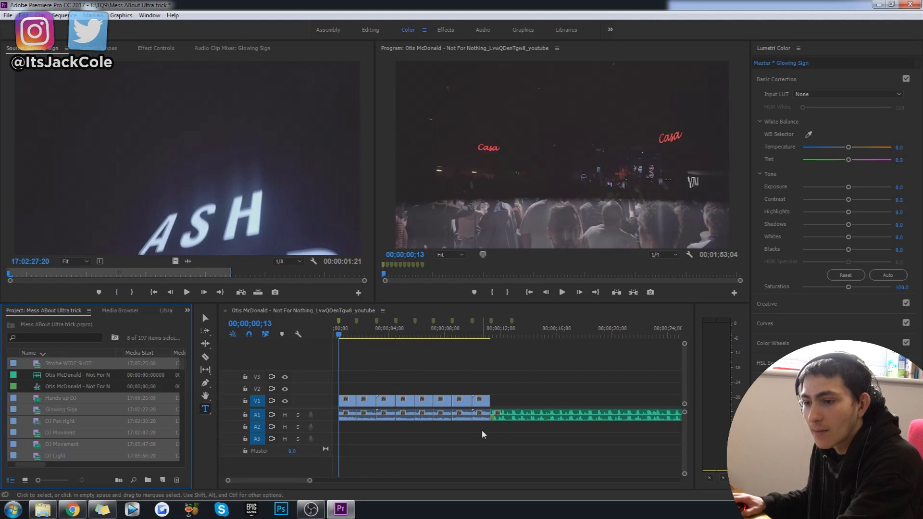
{"action": "key", "text": "ctrl+z"}
Move the song down to A2 and reselect the eight clips without the song items.
{"action": "left_click_drag", "start_coordinate": [351, 417], "coordinate": [356, 428]}
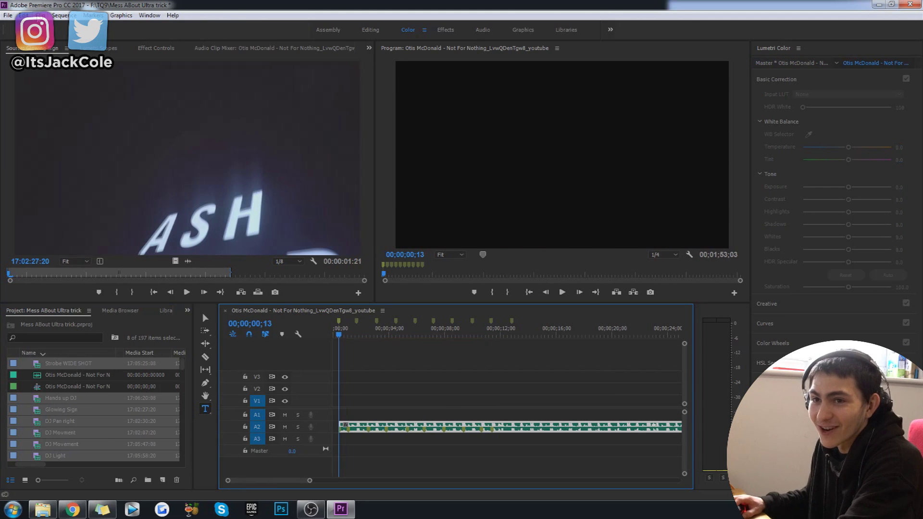
{"action": "left_click", "coordinate": [41, 15]}
{"action": "left_click", "coordinate": [51, 387]}
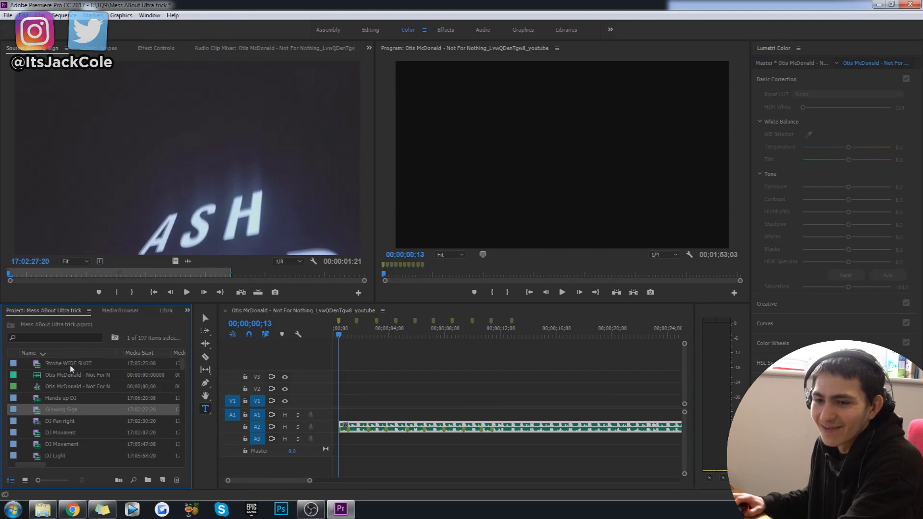
{"action": "scroll", "coordinate": [69, 366], "scroll_direction": "down", "scroll_amount": 2}
{"action": "left_click", "coordinate": [76, 424], "text": "shift"}
{"action": "scroll", "coordinate": [76, 425], "scroll_direction": "up", "scroll_amount": 2}
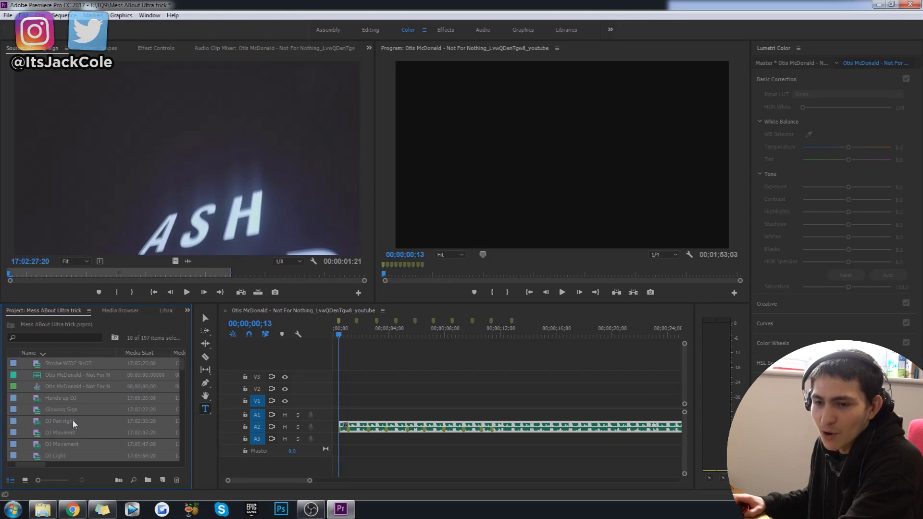
{"action": "left_click", "coordinate": [73, 386], "text": "ctrl"}
{"action": "left_click", "coordinate": [73, 375], "text": "ctrl"}
Automate the eight clips onto V1 at the unnumbered markers and mute A1.
{"action": "left_click", "coordinate": [41, 14]}
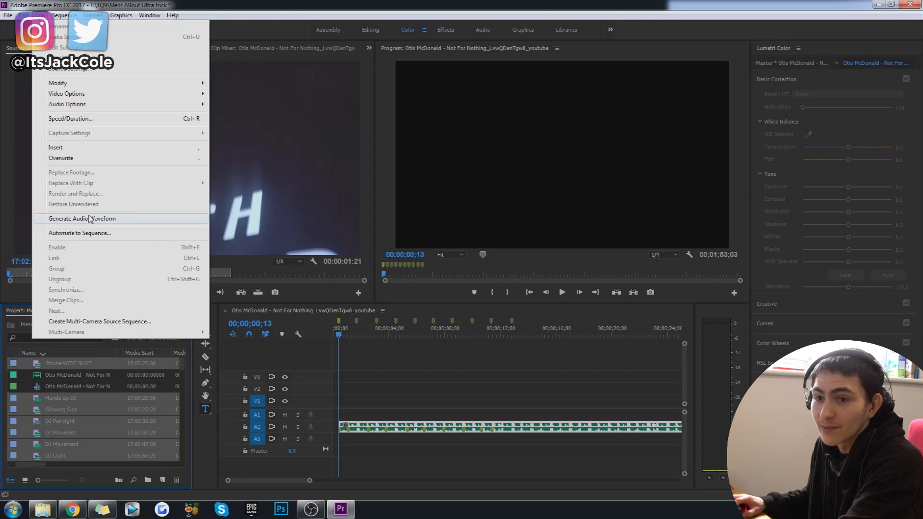
{"action": "left_click", "coordinate": [96, 218]}
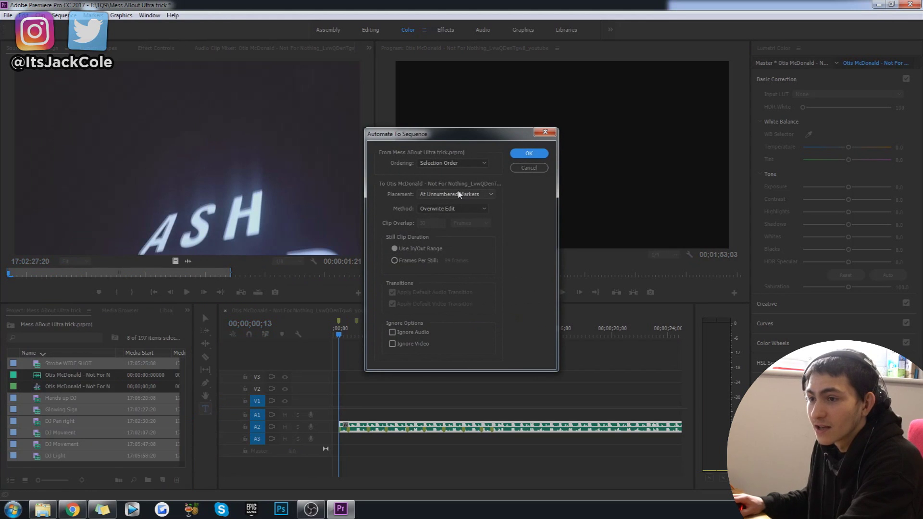
{"action": "left_click", "coordinate": [529, 153]}
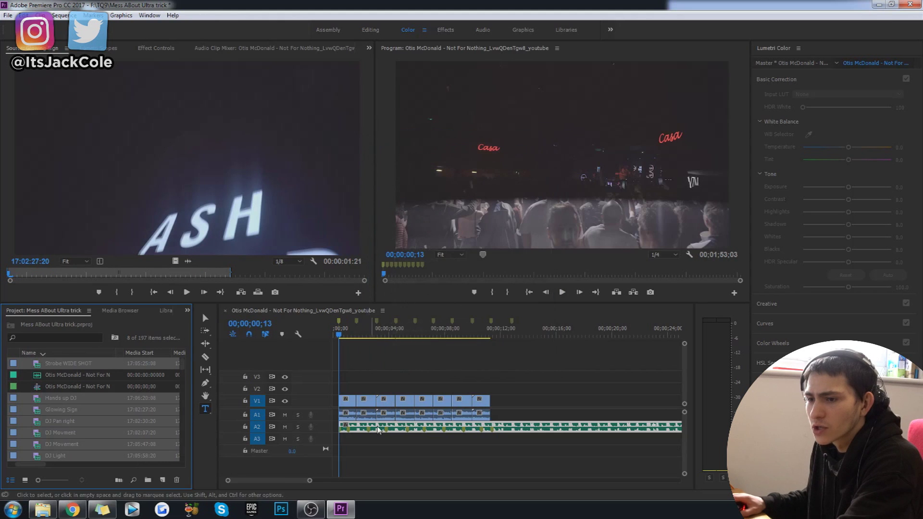
{"action": "left_click", "coordinate": [285, 415]}
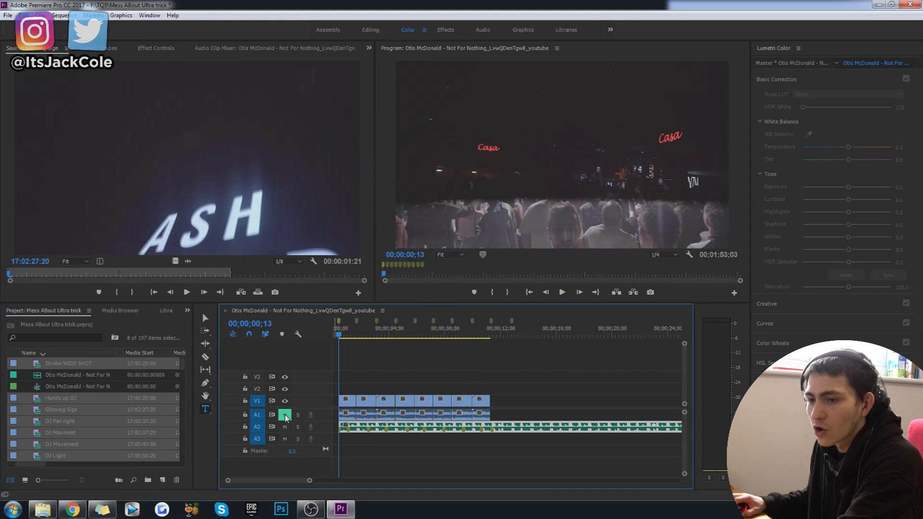
Play the sequence, render the video previews from the Sequence menu, and watch the beat-cut edit.
{"action": "left_click", "coordinate": [360, 368]}
{"action": "key", "text": "space"}
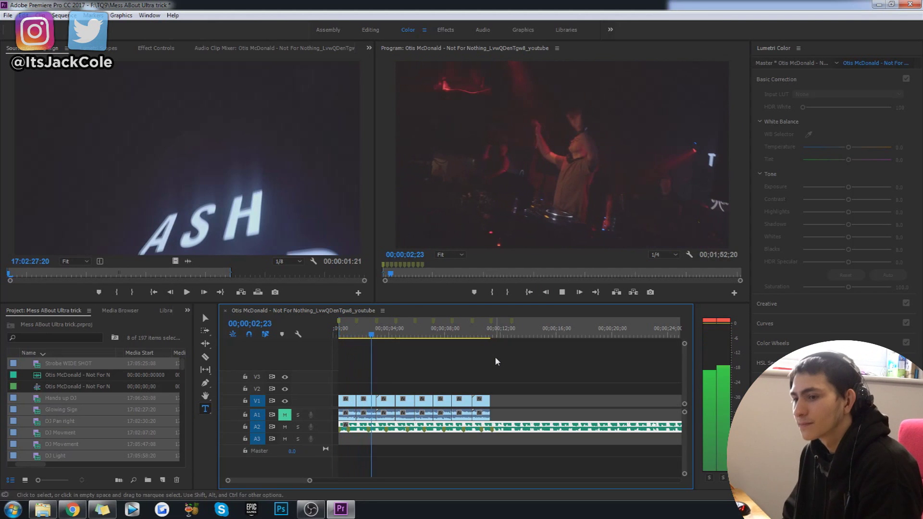
{"action": "left_click", "coordinate": [341, 325]}
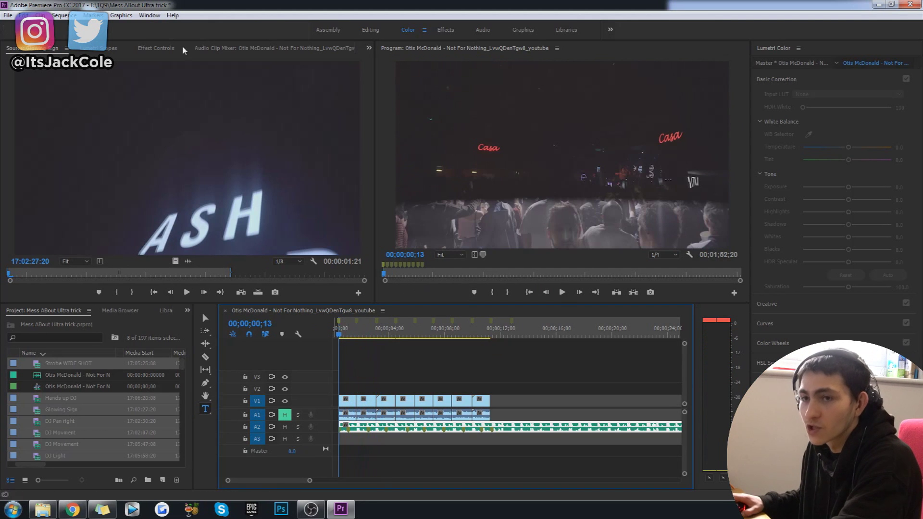
{"action": "left_click", "coordinate": [64, 14]}
{"action": "left_click", "coordinate": [84, 41]}
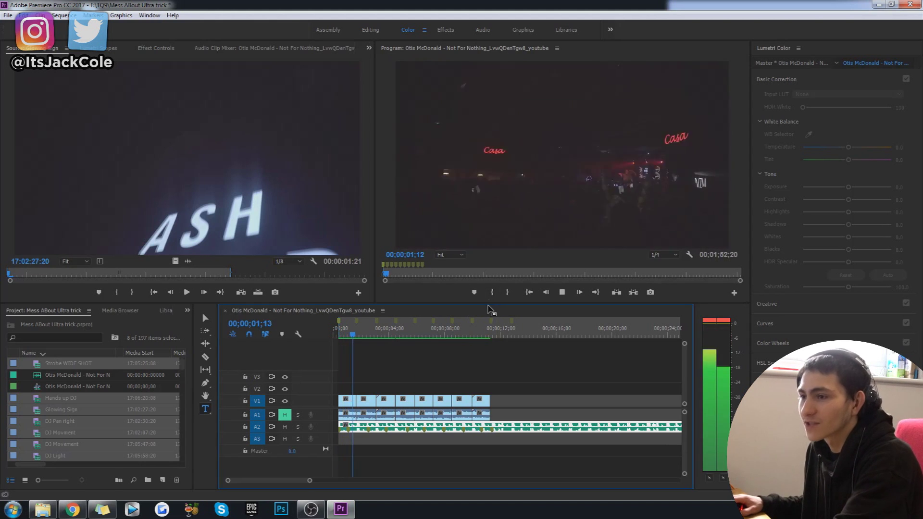
{"action": "key", "text": "space"}
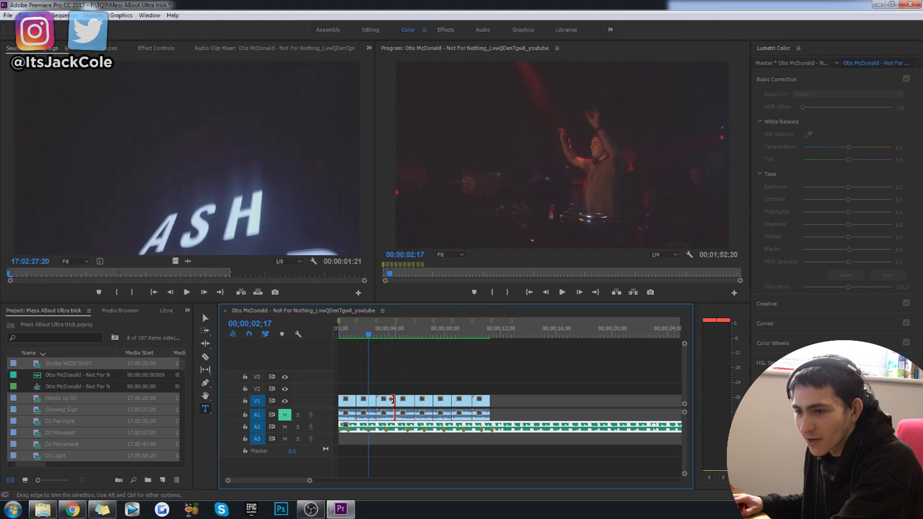
Replay the sequence opening to check the beat cuts, then select only the Otis McDonald song item.
{"action": "left_click", "coordinate": [345, 336]}
{"action": "key", "text": "space"}
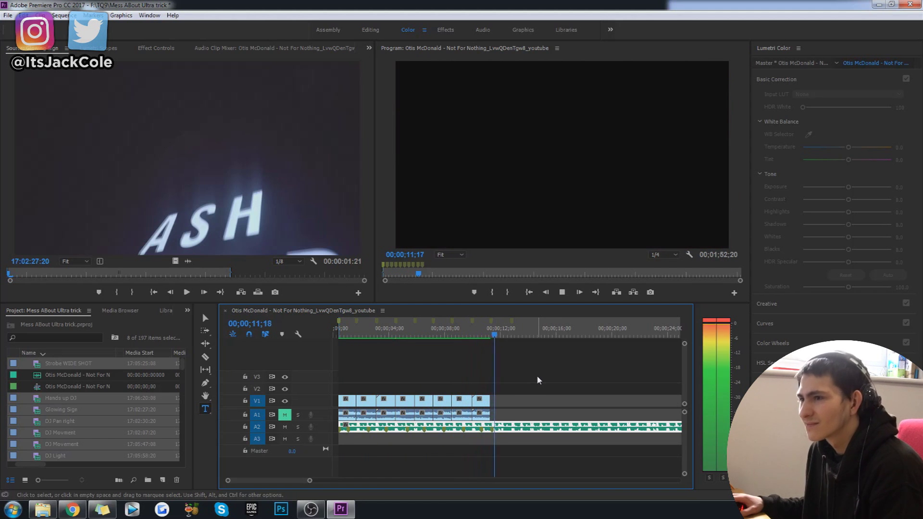
{"action": "left_click_drag", "start_coordinate": [491, 332], "coordinate": [346, 339]}
{"action": "left_click", "coordinate": [486, 341]}
{"action": "key", "text": "space"}
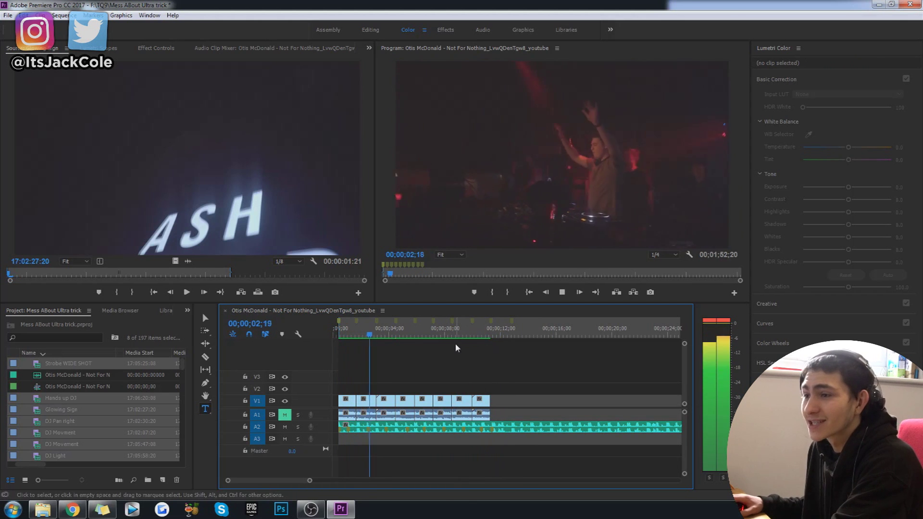
{"action": "key", "text": "space"}
{"action": "left_click", "coordinate": [451, 351]}
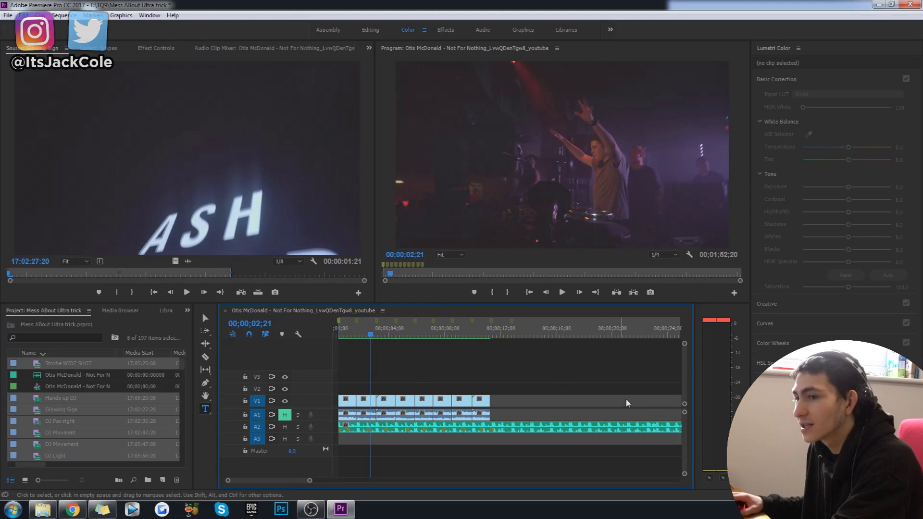
{"action": "left_click", "coordinate": [117, 377]}
Scrub to about seven seconds, then zoom out to reveal the full song beneath the eight clips.
{"action": "left_click", "coordinate": [545, 361]}
{"action": "left_click_drag", "start_coordinate": [400, 336], "coordinate": [563, 345]}
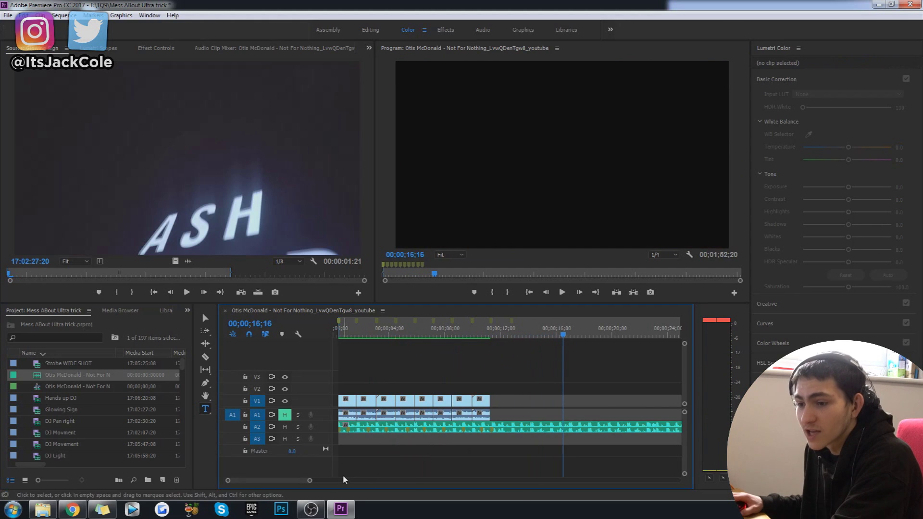
{"action": "left_click_drag", "start_coordinate": [308, 481], "coordinate": [389, 486]}
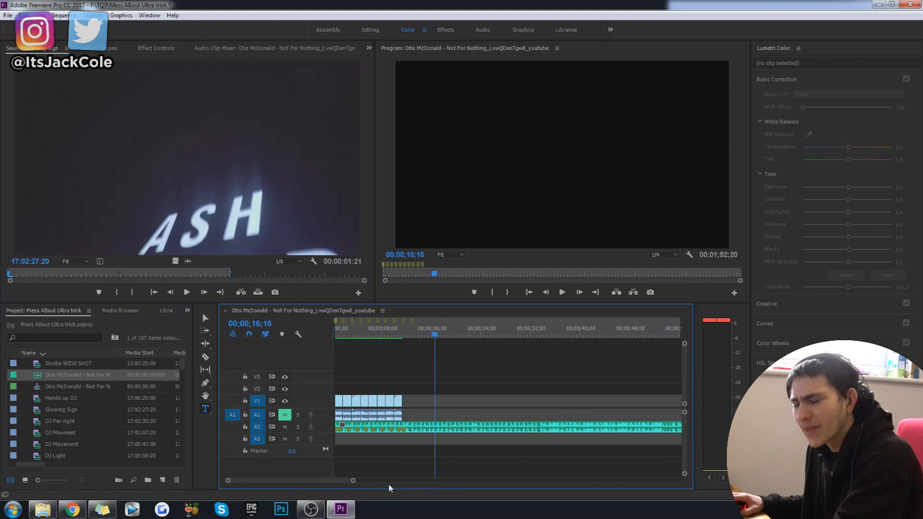